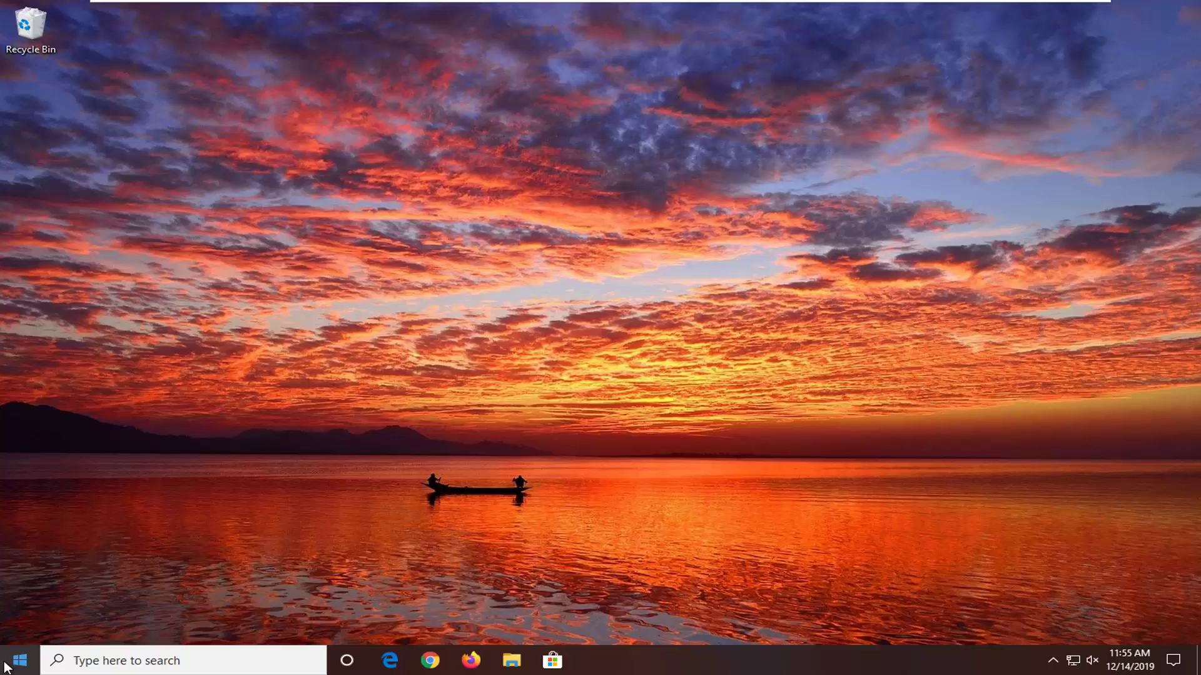
- Find Command Prompt via Start menu search and run it as administrator, approving the UAC prompt
left_click(5, 667)
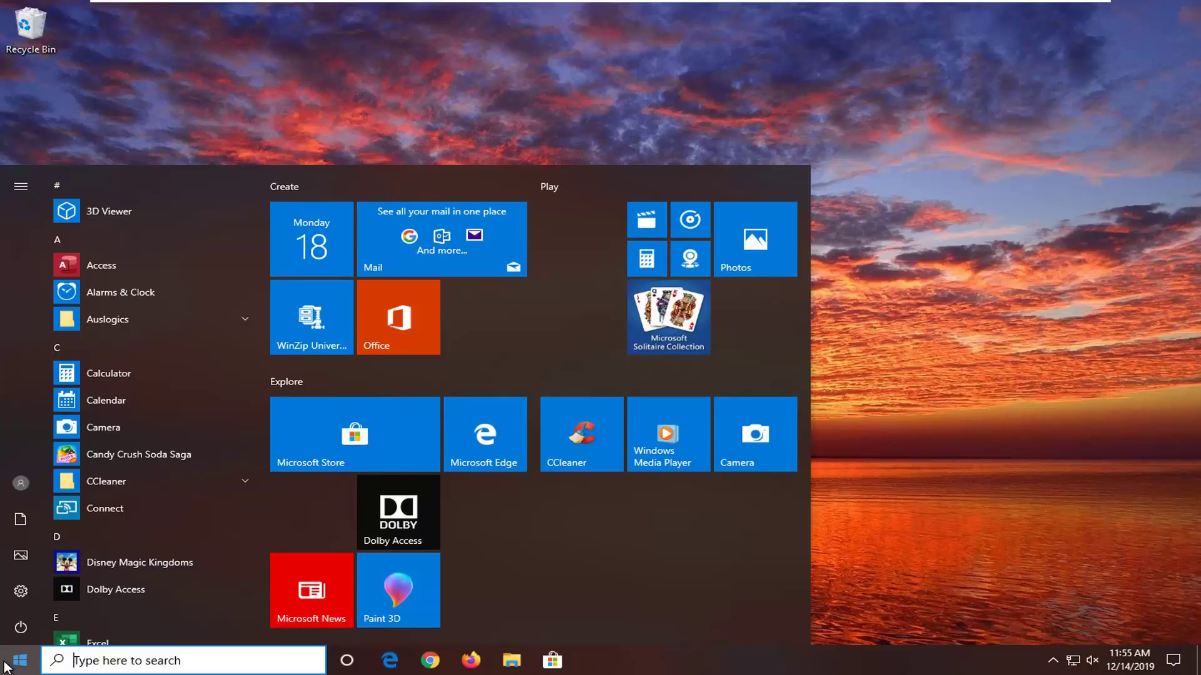
type("cmd")
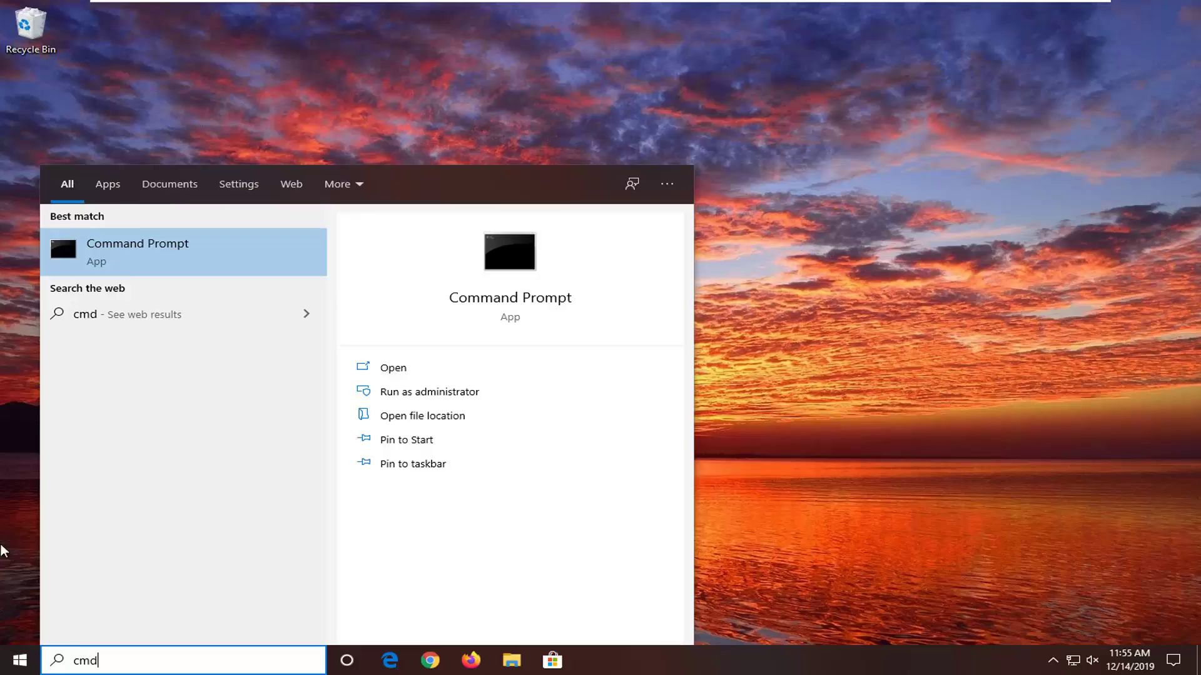
right_click(171, 247)
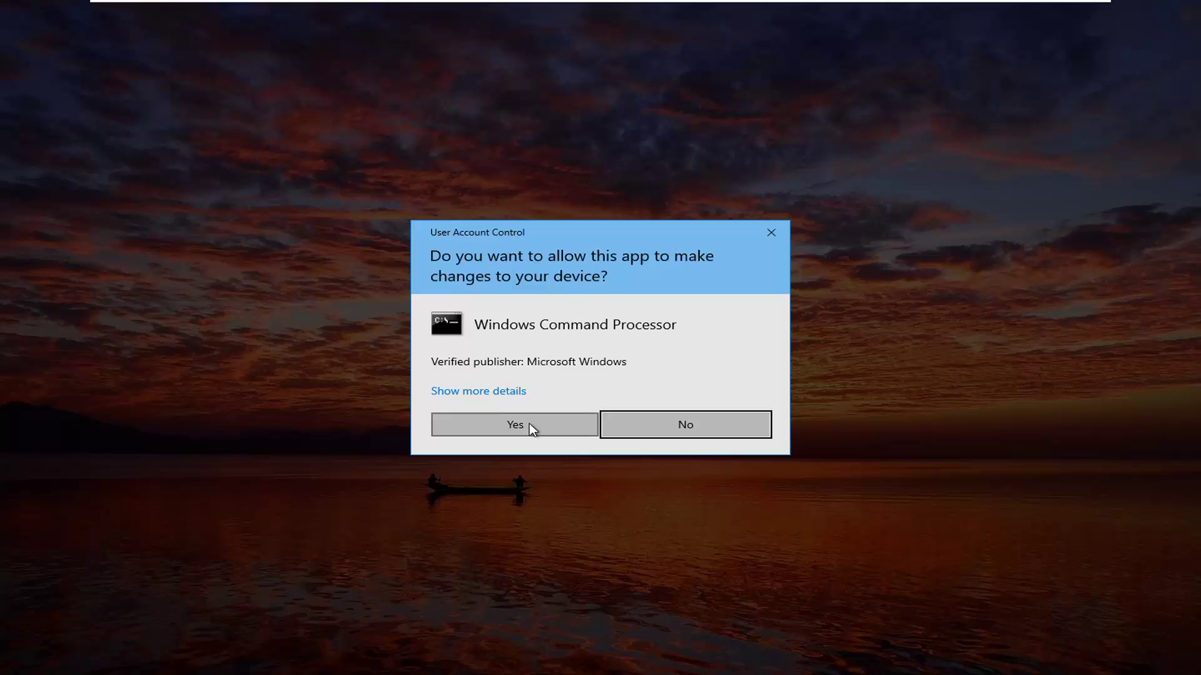
left_click(529, 427)
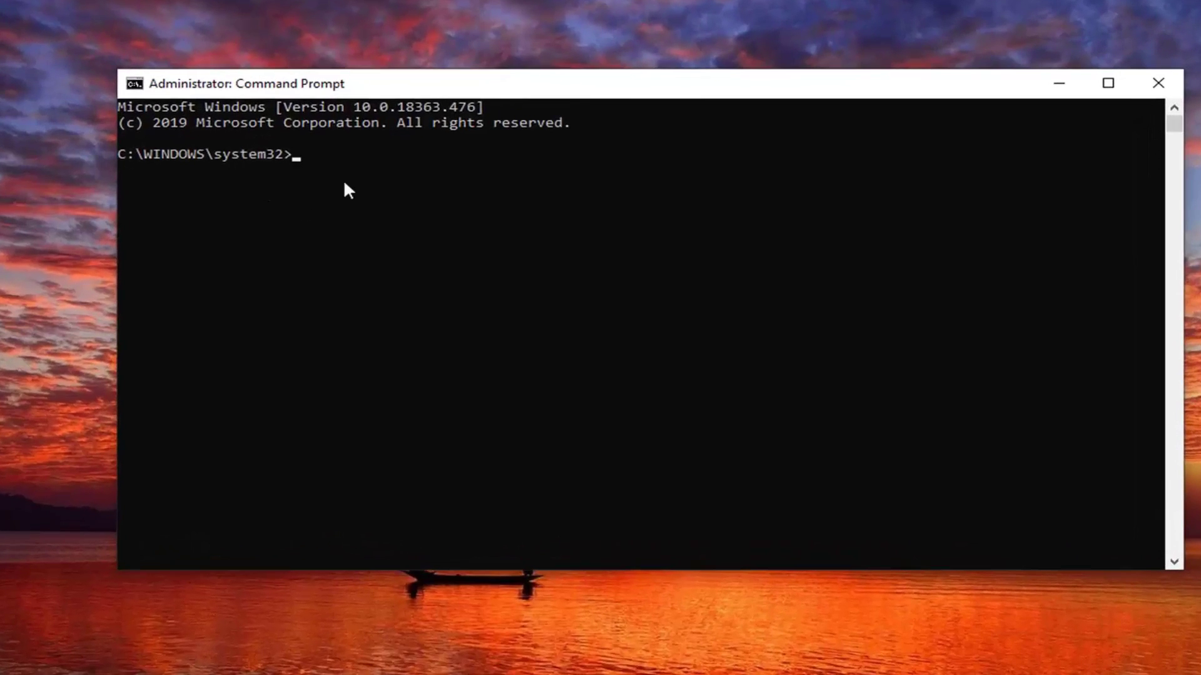
type("diskpa")
type("rt")
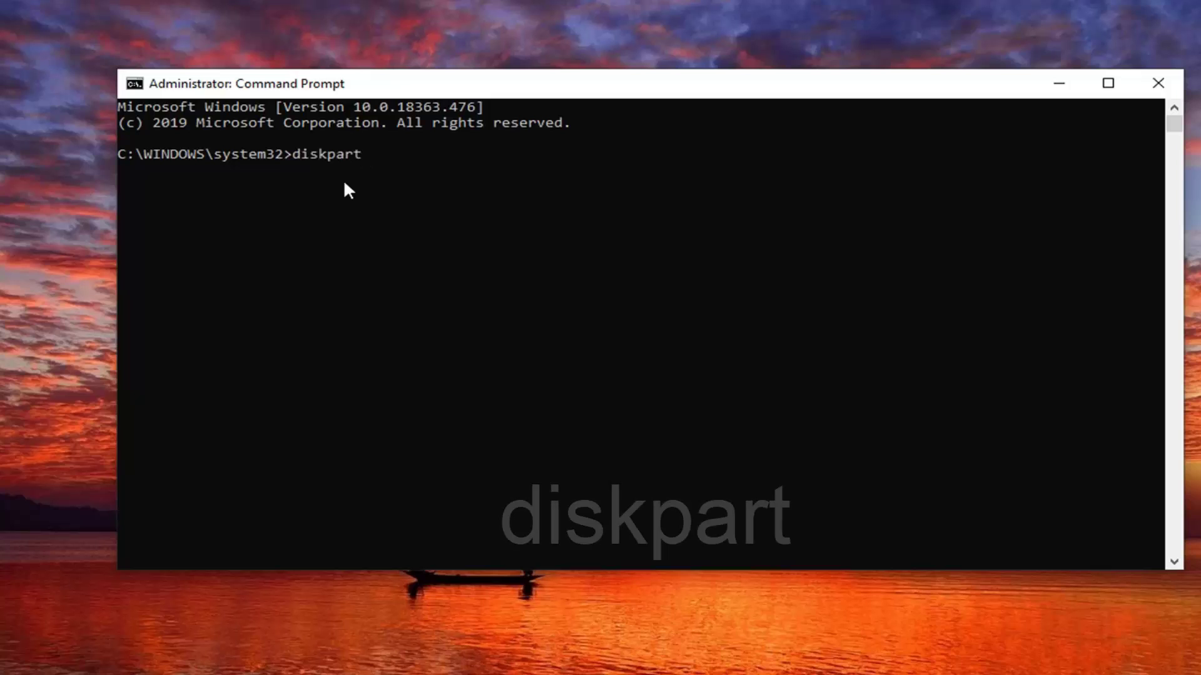
- Launch diskpart and run 'list disk' to show the 30 GB online Disk 0
key("Return")
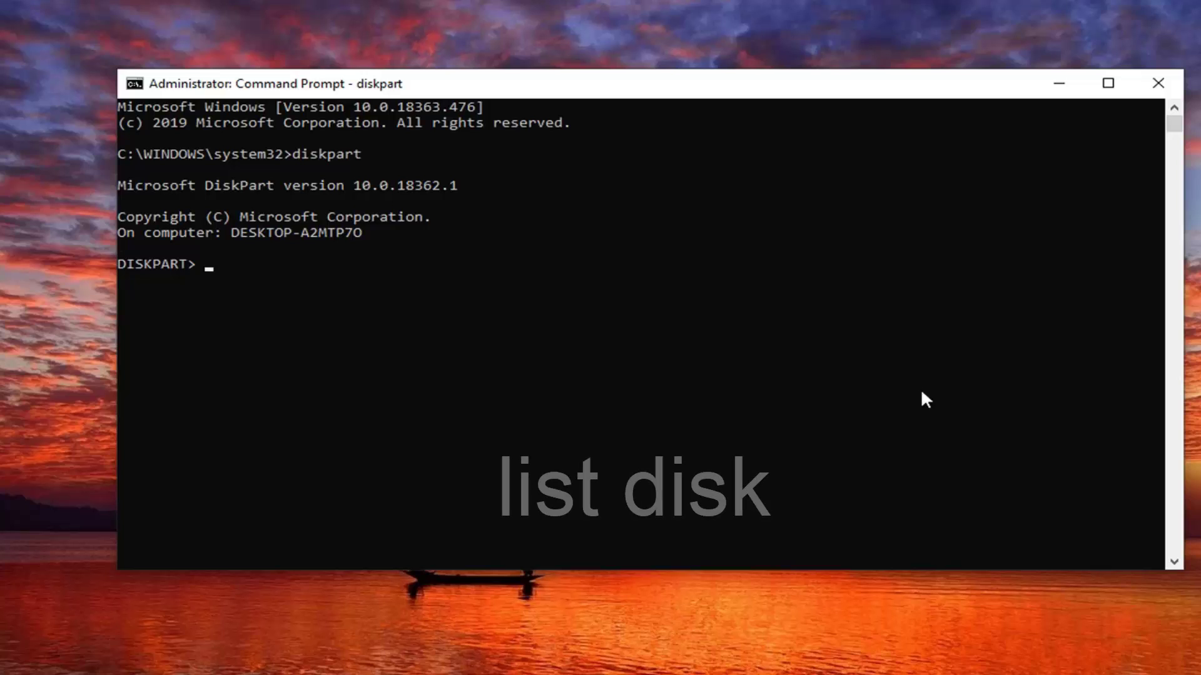
type("lis")
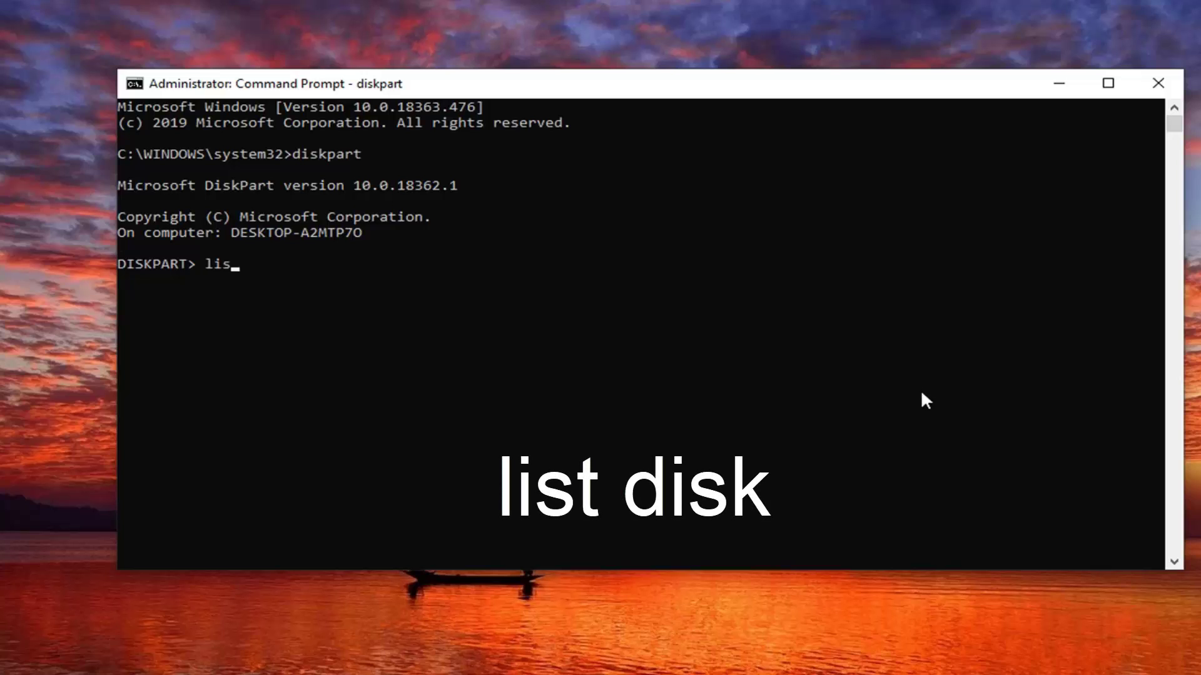
type("t ")
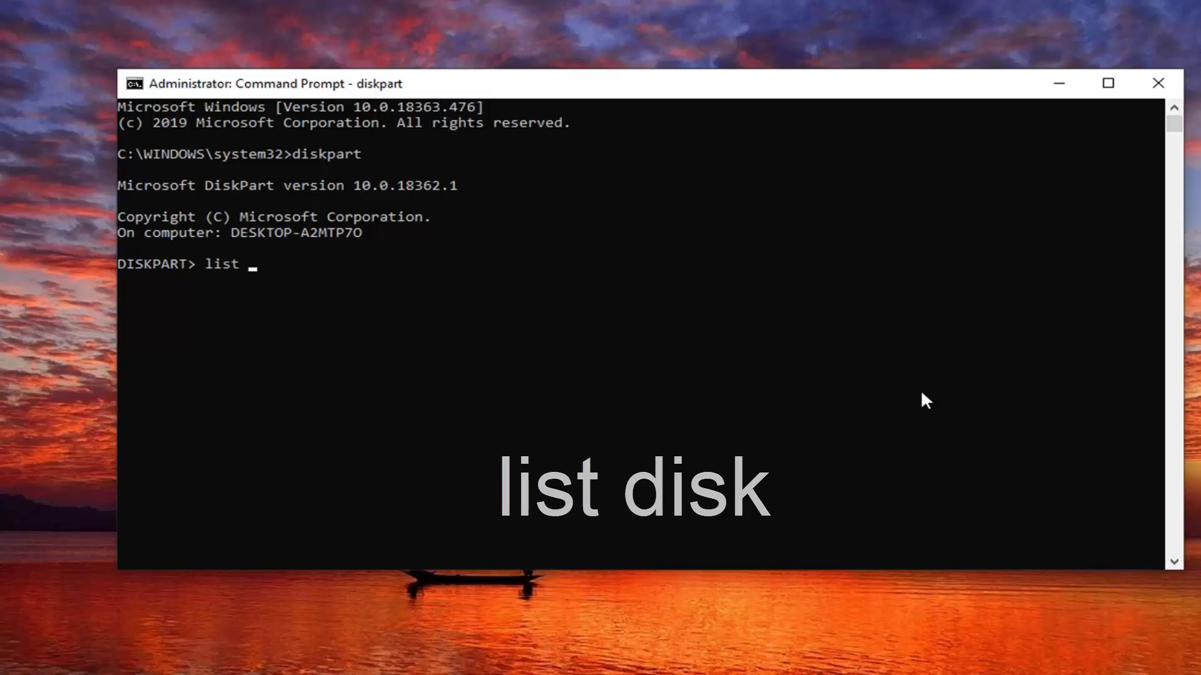
type("disk")
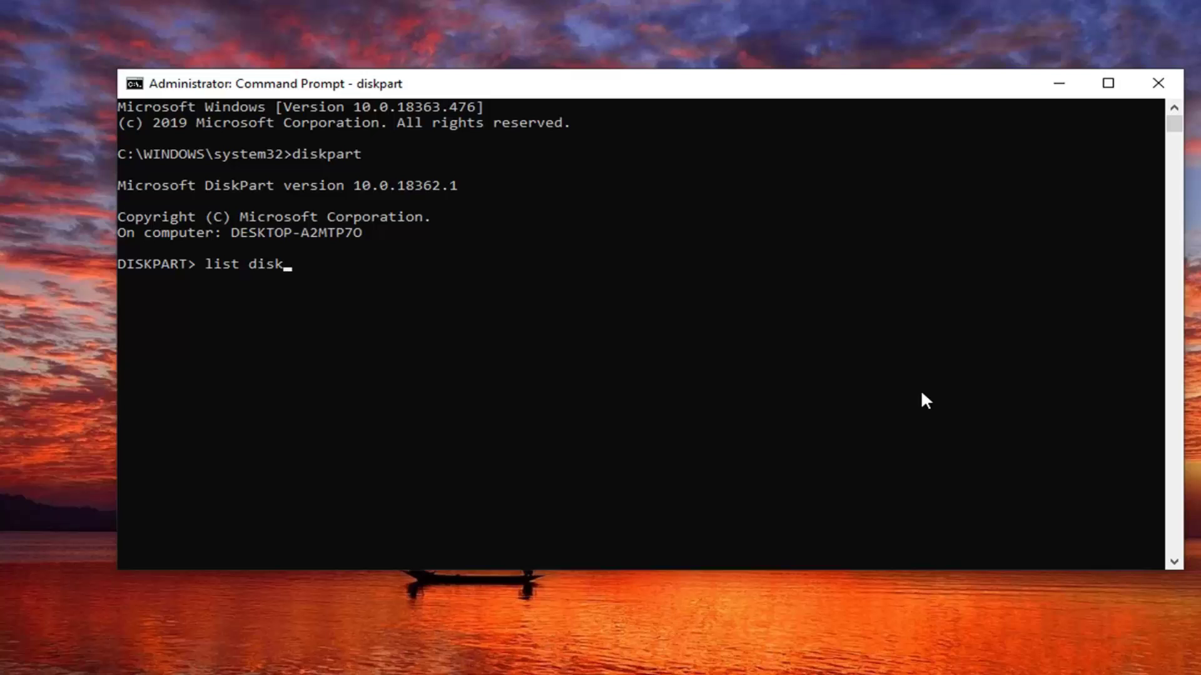
key("Return")
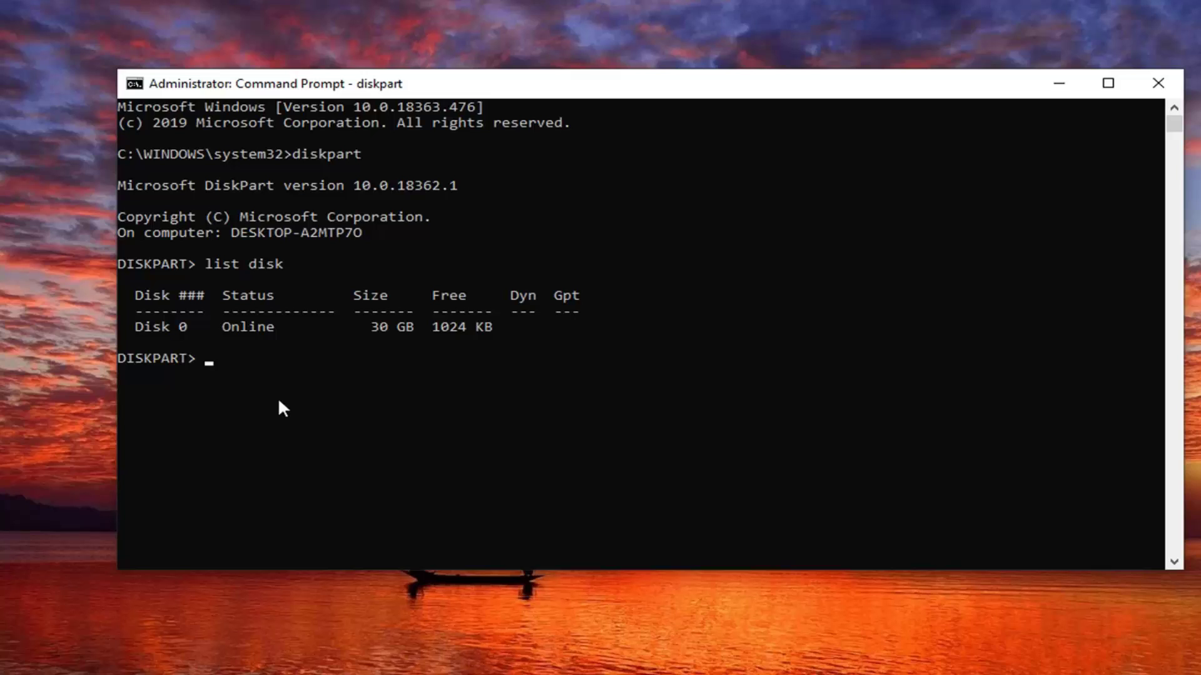
type("sele")
type("ct disk ")
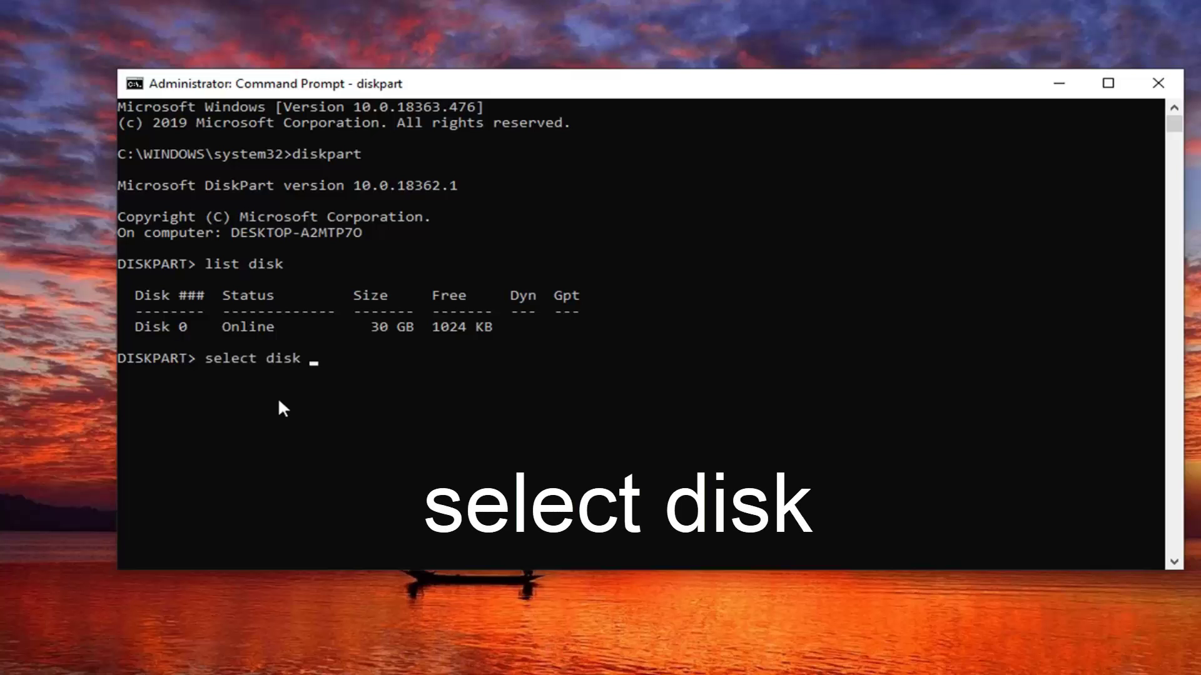
type("0")
- Select disk 0, attempt 'clean' (refused on boot disk), then run 'create partition primary'
key("Return")
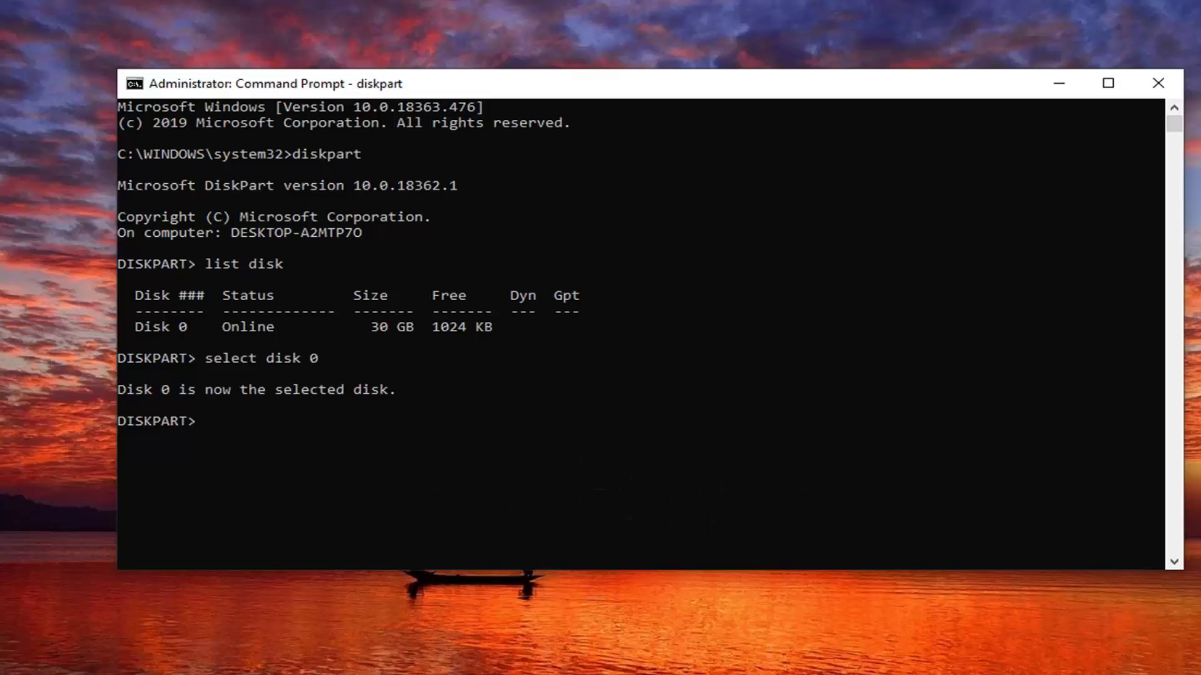
type("clean")
key("Return")
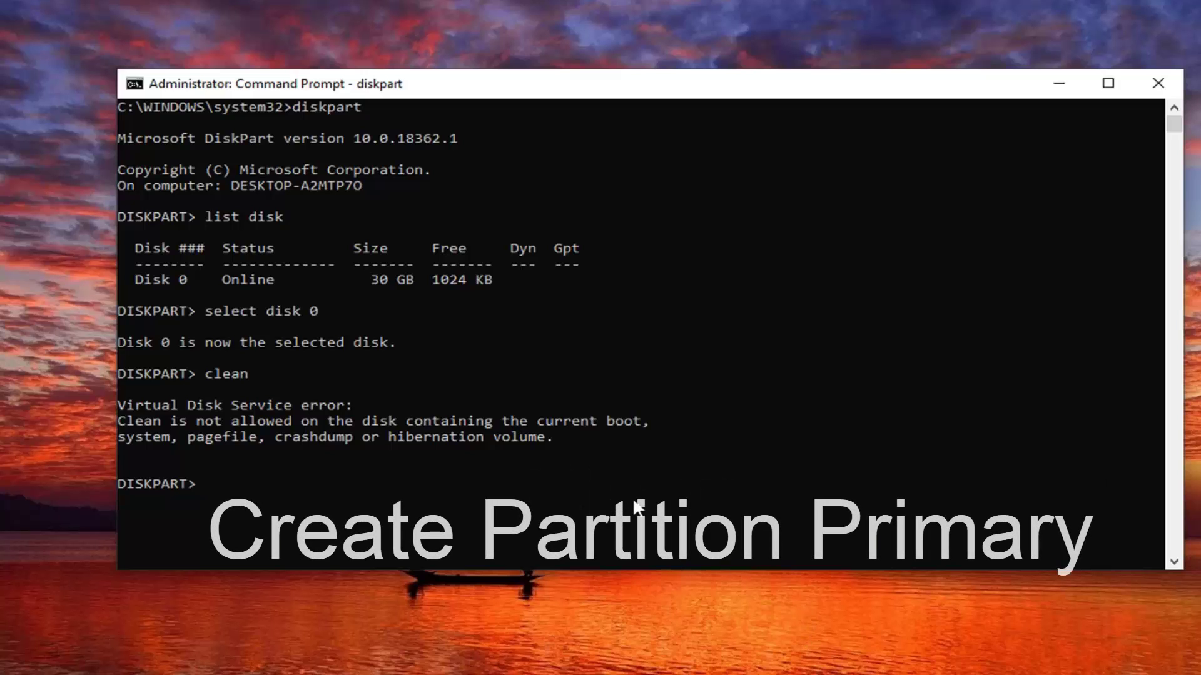
type("create part")
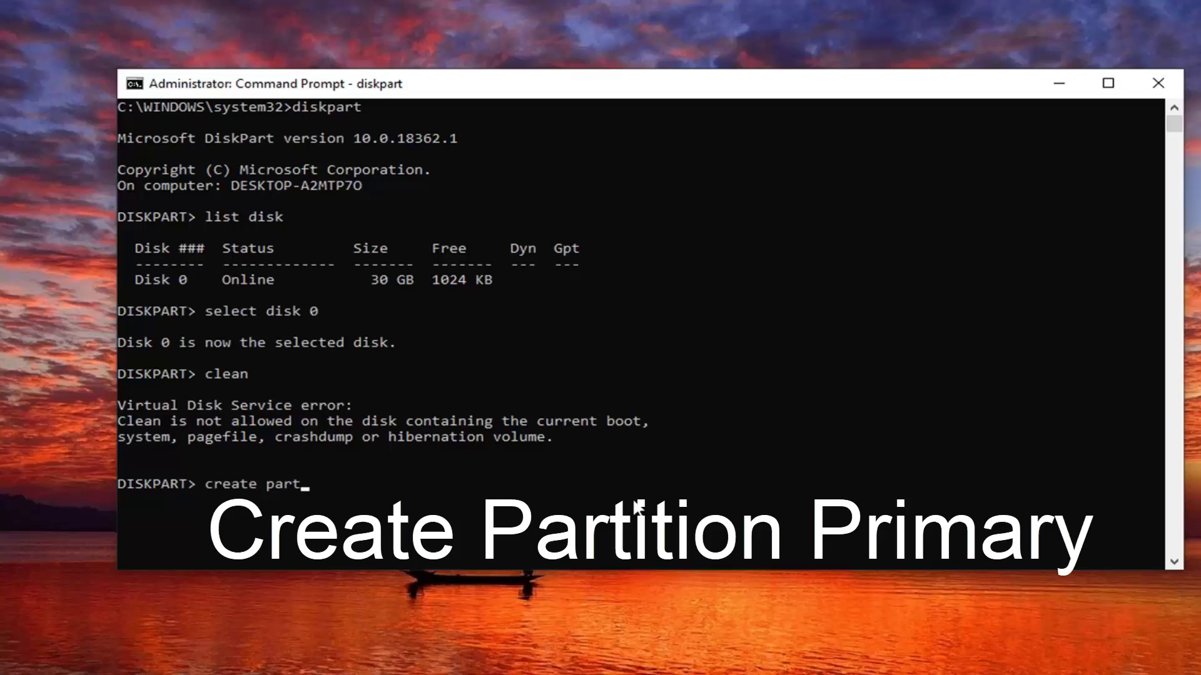
type("ition")
type(" pr")
key("BackSpace")
type("rimary")
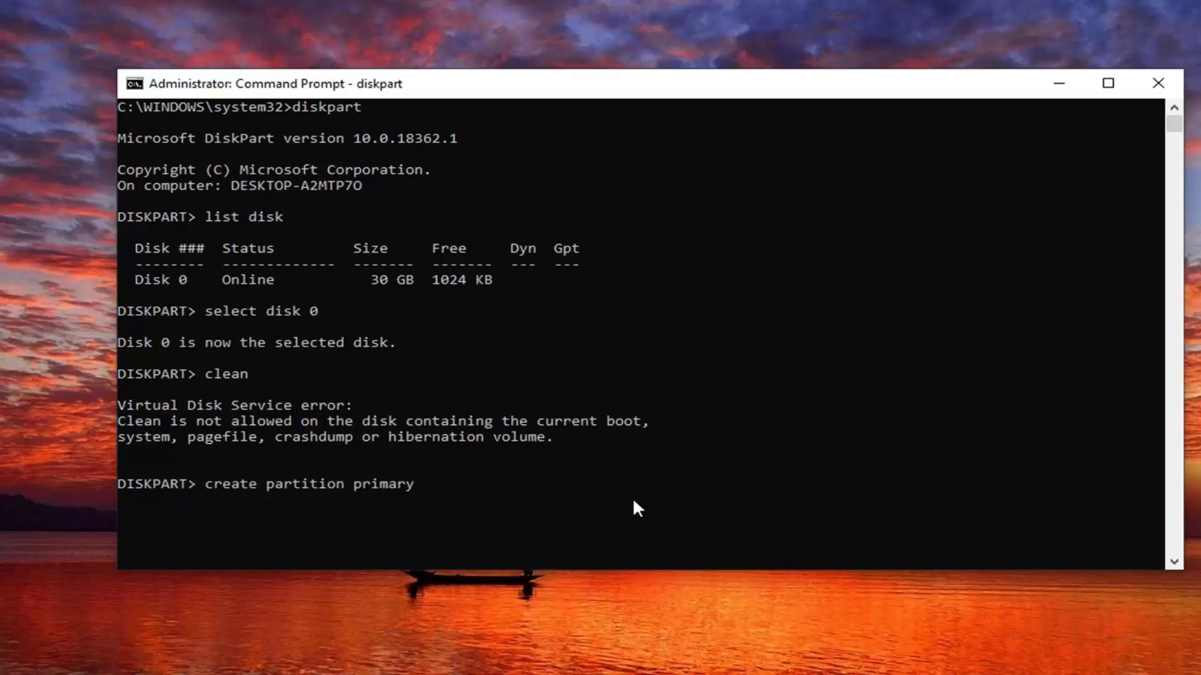
key("Return")
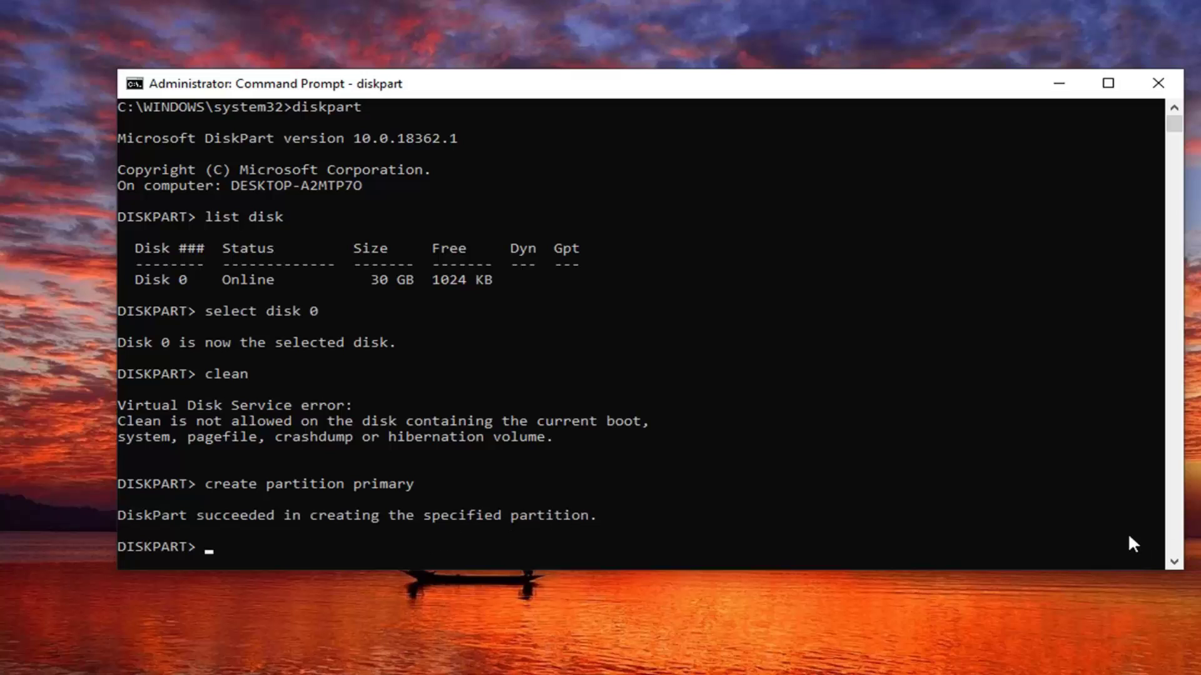
type("active")
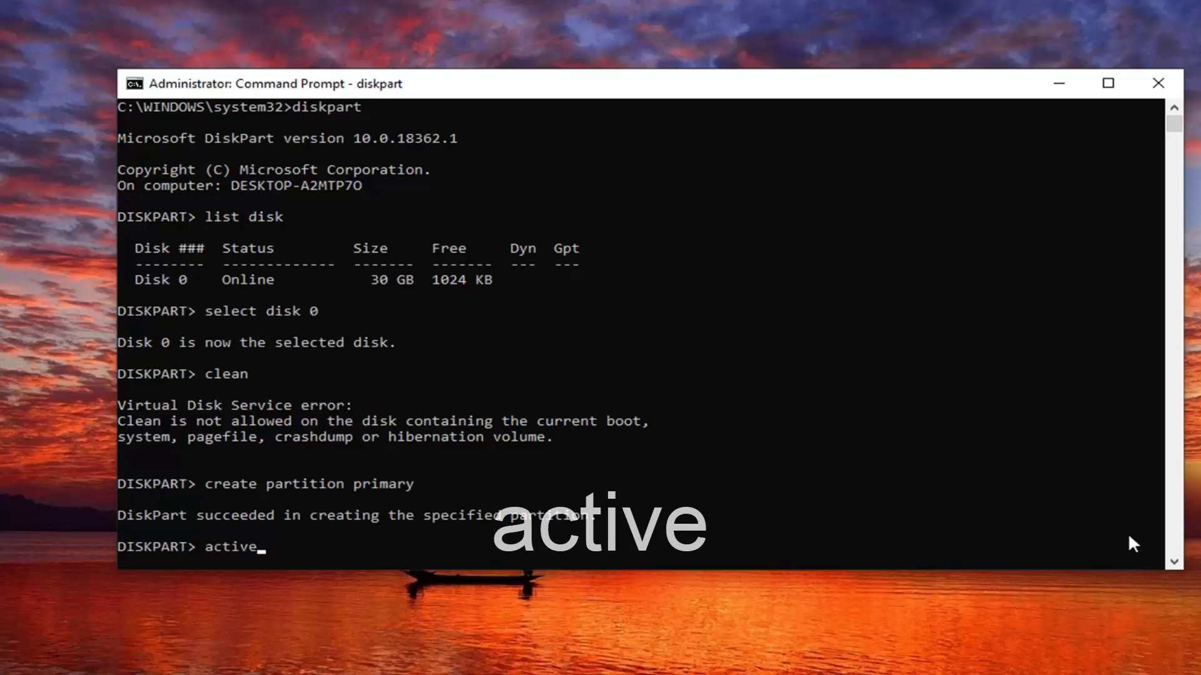
- Run the 'active' command to set the new primary partition active
key("Return")
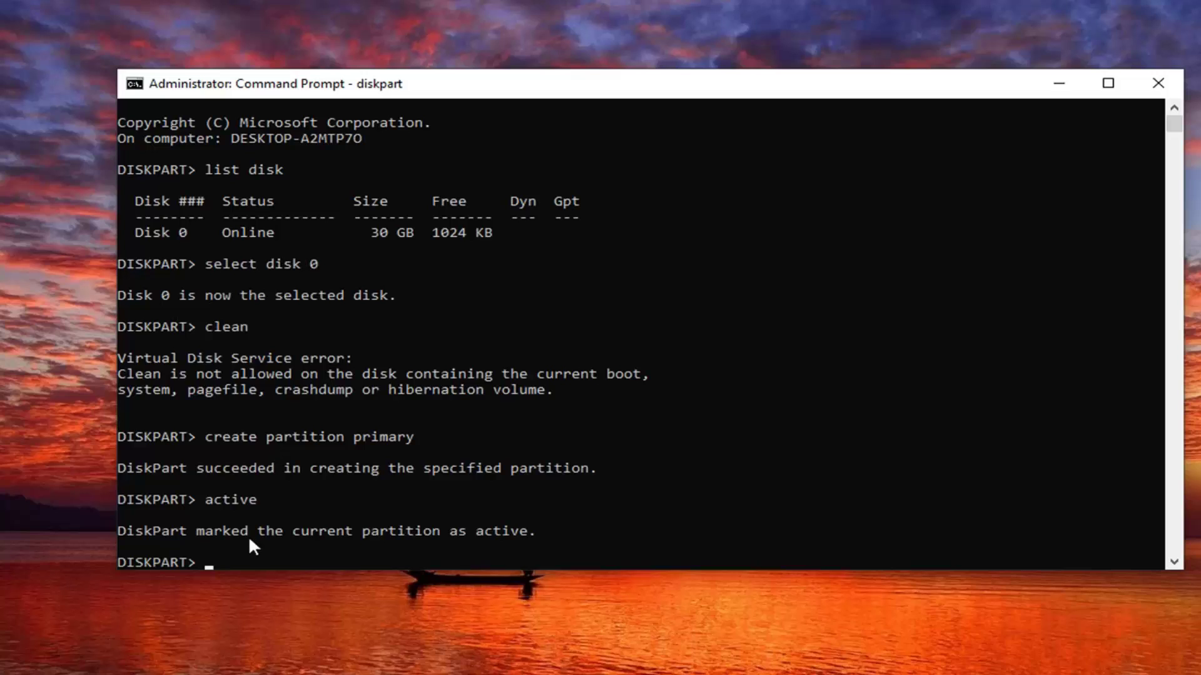
- Run 'format fs=ntfs quick' in the console to begin formatting the partition
left_click(208, 564)
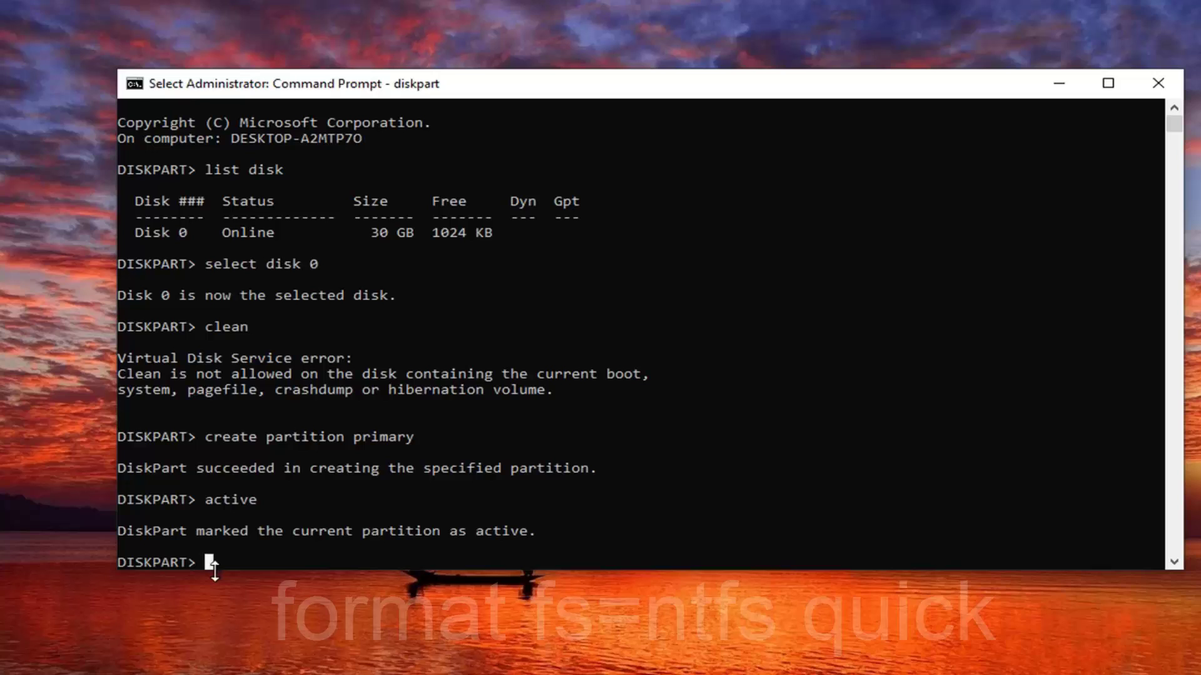
type("format ")
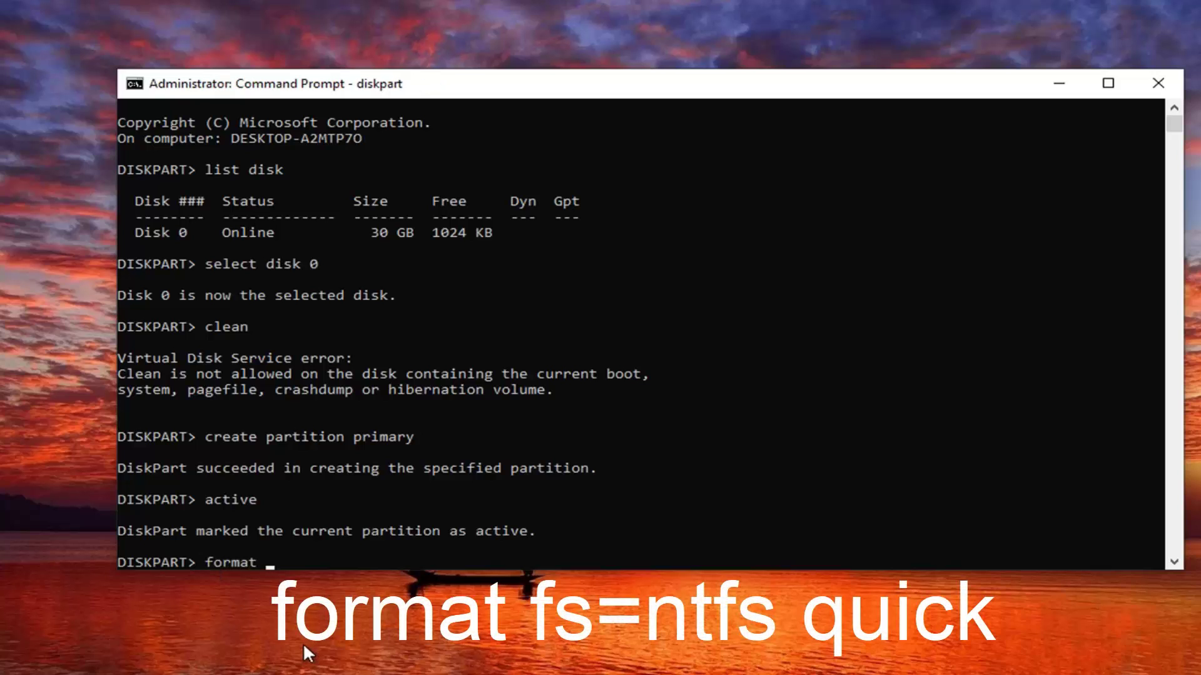
type("fs")
type("=")
type("nt")
type("fs q")
type("uick")
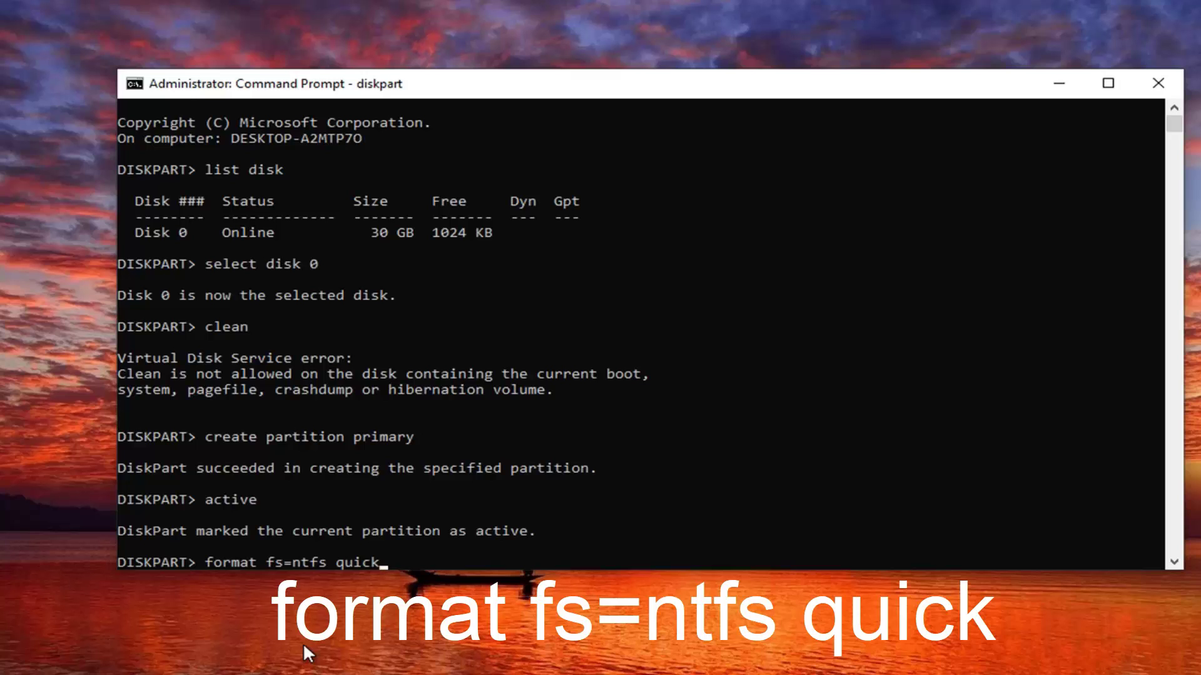
key("Return")
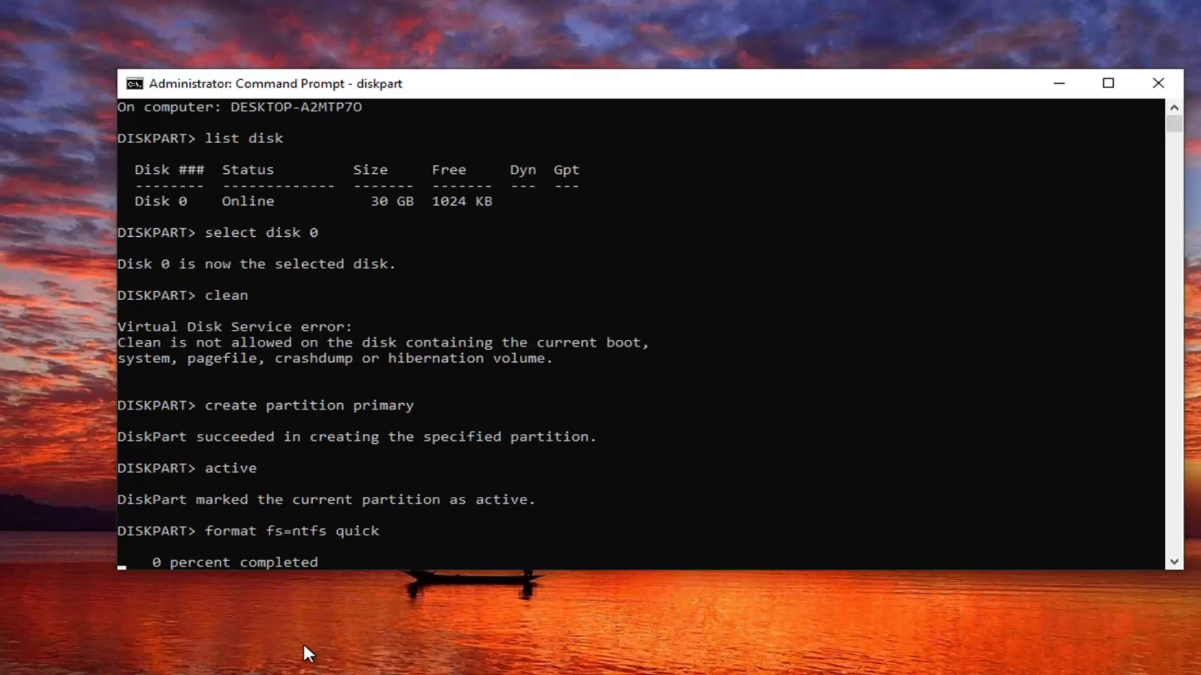